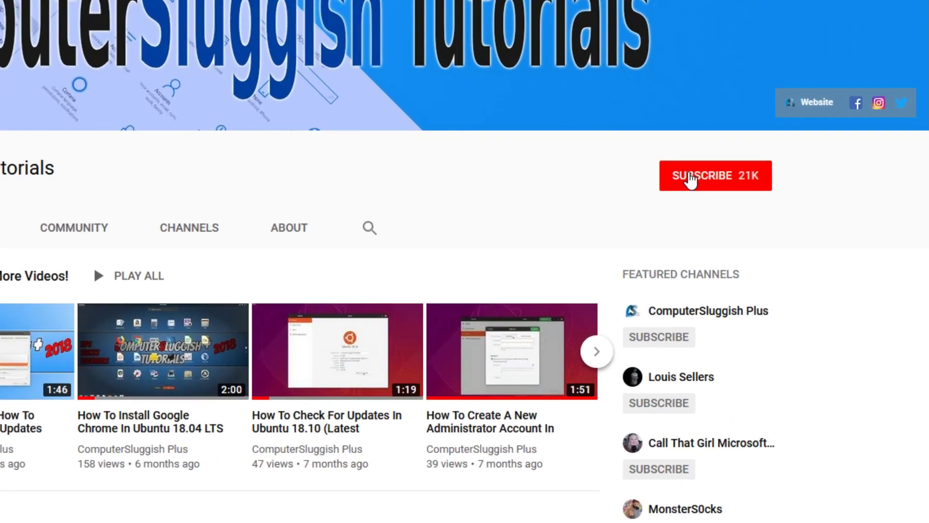
Step: Subscribe to ComputerSluggish Tutorials with notifications on, then bring up the Java download page
left_click(726, 183)
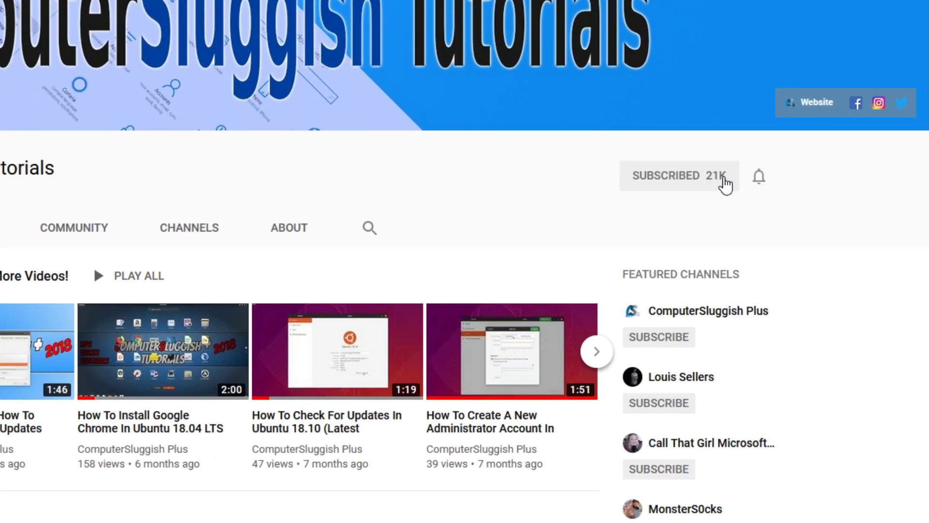
left_click(760, 178)
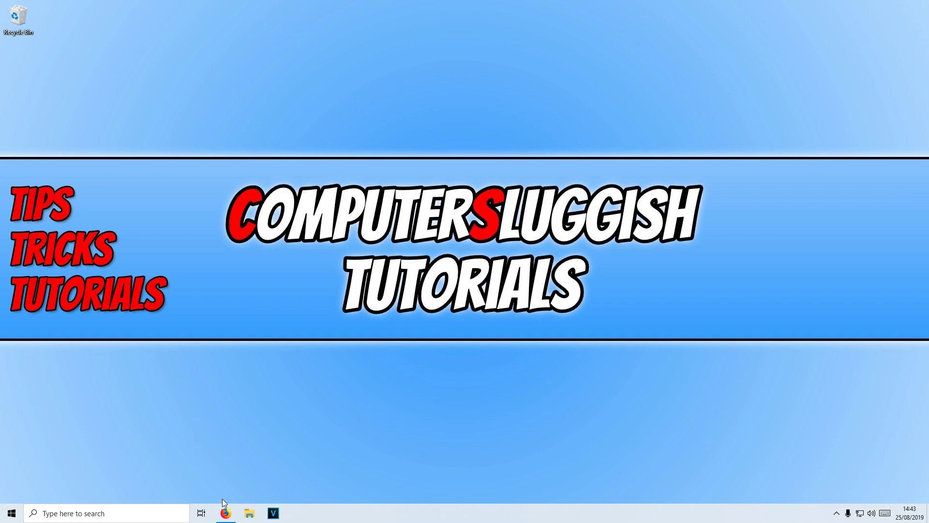
left_click(226, 513)
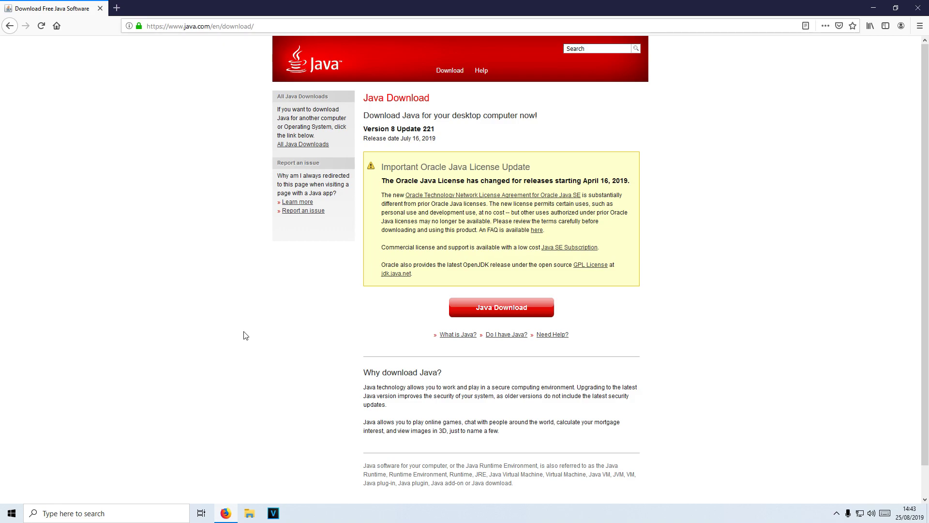
Step: Download JavaSetup8u221.exe from java.com and run it from the Downloads list
left_click(495, 311)
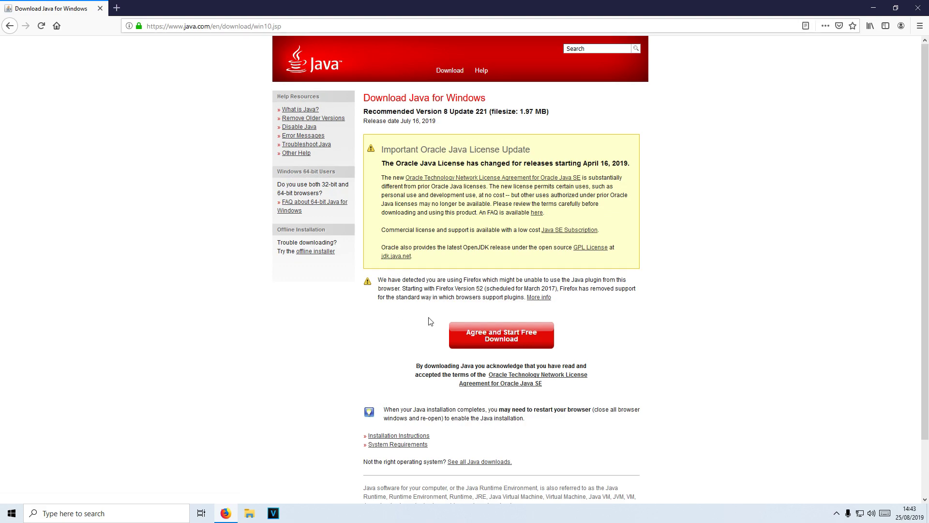
left_click(479, 340)
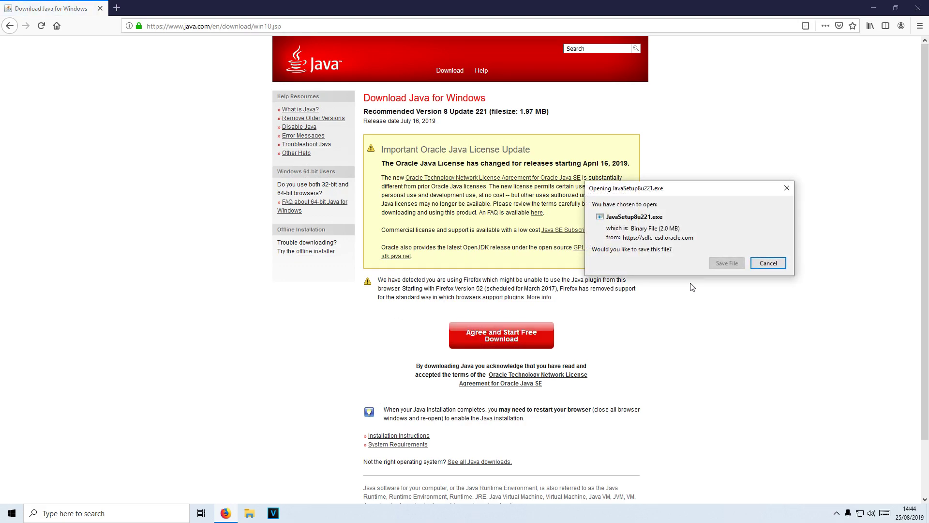
left_click(727, 263)
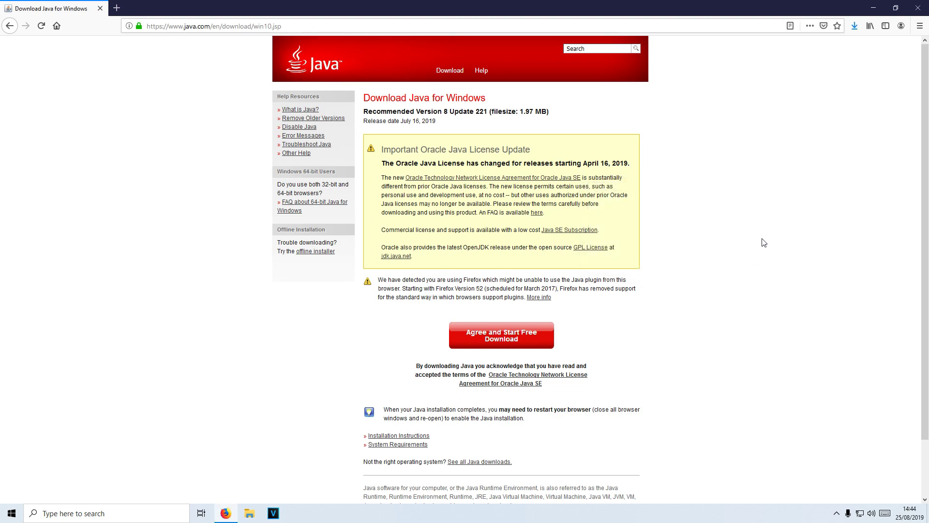
left_click(855, 27)
left_click(764, 55)
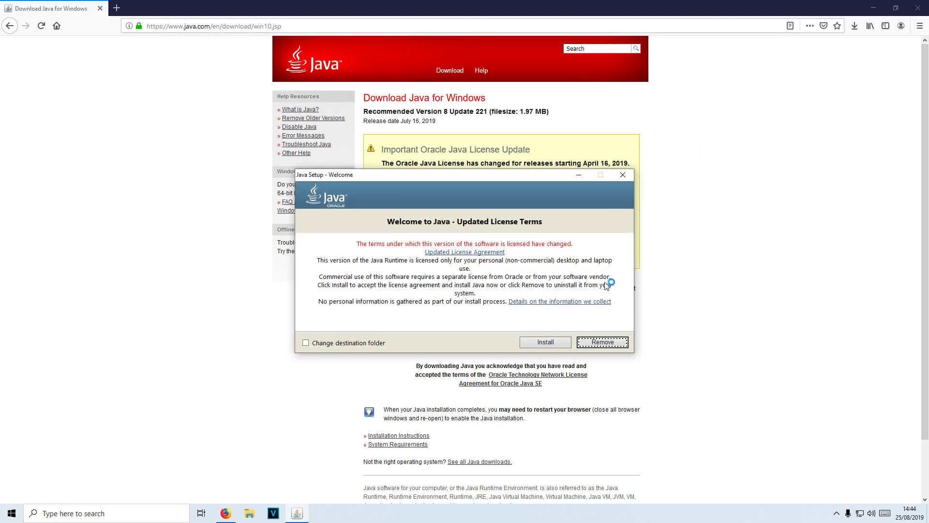
Step: Minimize Firefox, install Java 8 Update 221 to the default folder, keeping Java 10.0.1 installed
left_click(874, 8)
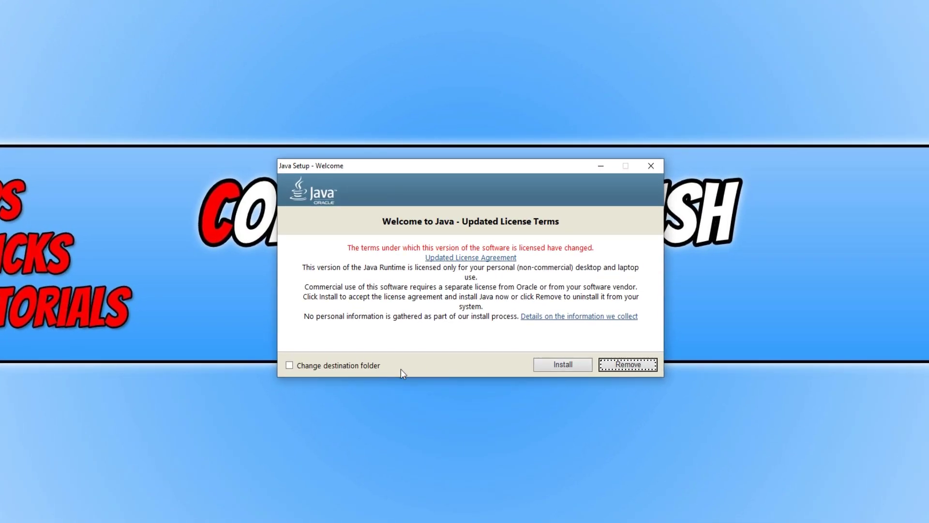
left_click(290, 366)
left_click(571, 363)
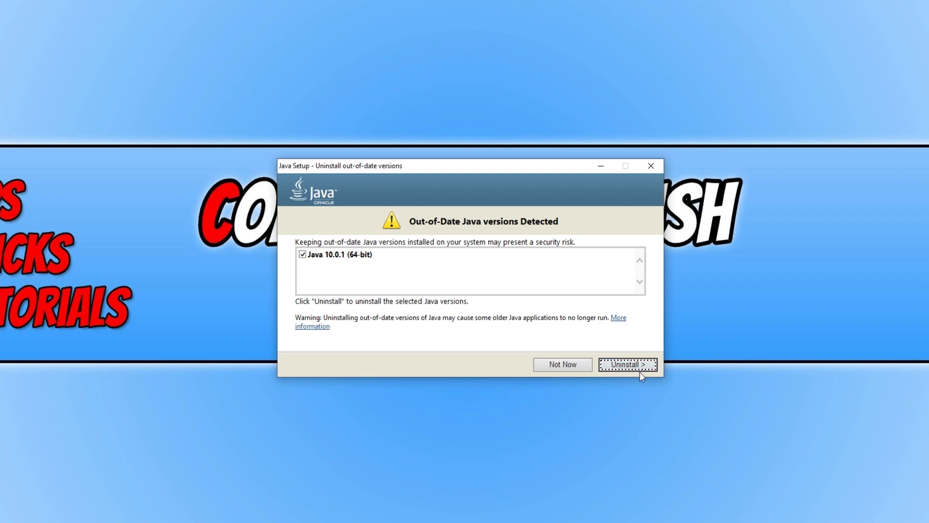
left_click(555, 364)
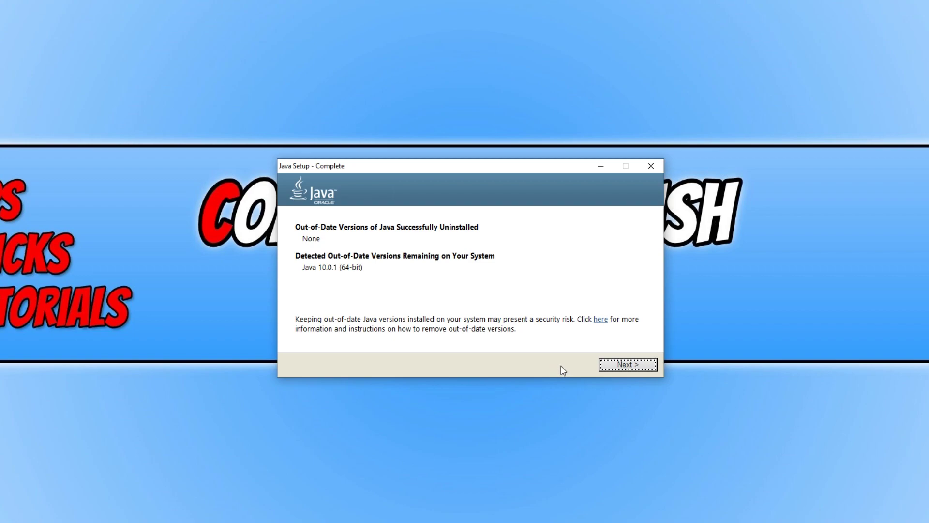
Step: Finish setup with Java security prompts restored, close the installer, and start a Windows search
left_click(618, 369)
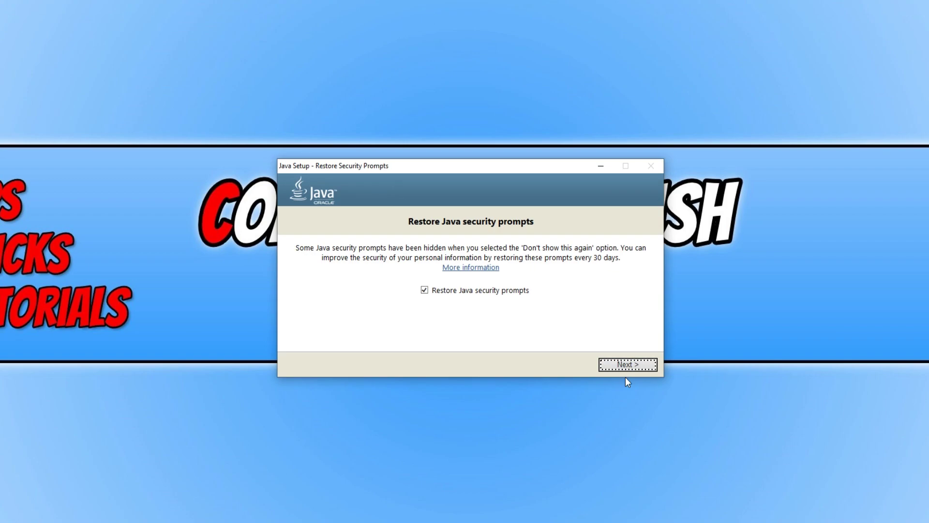
left_click(626, 366)
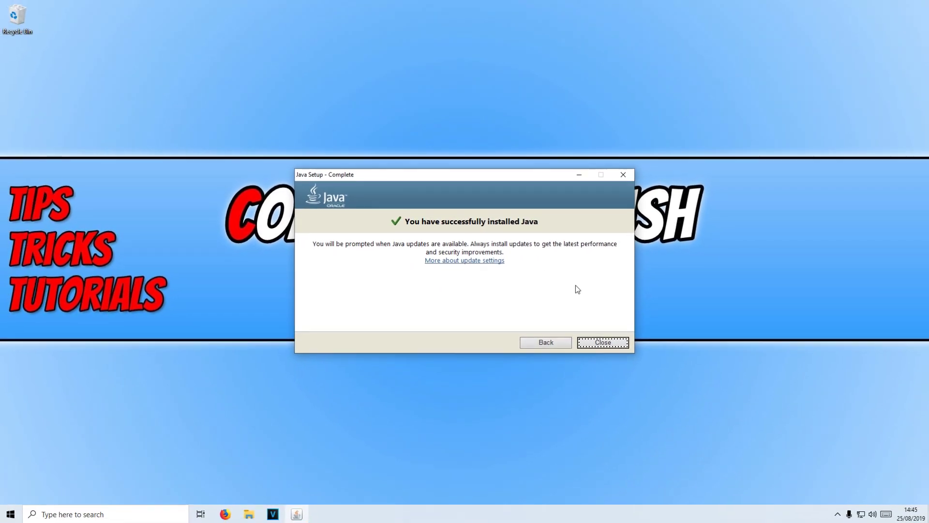
left_click(612, 343)
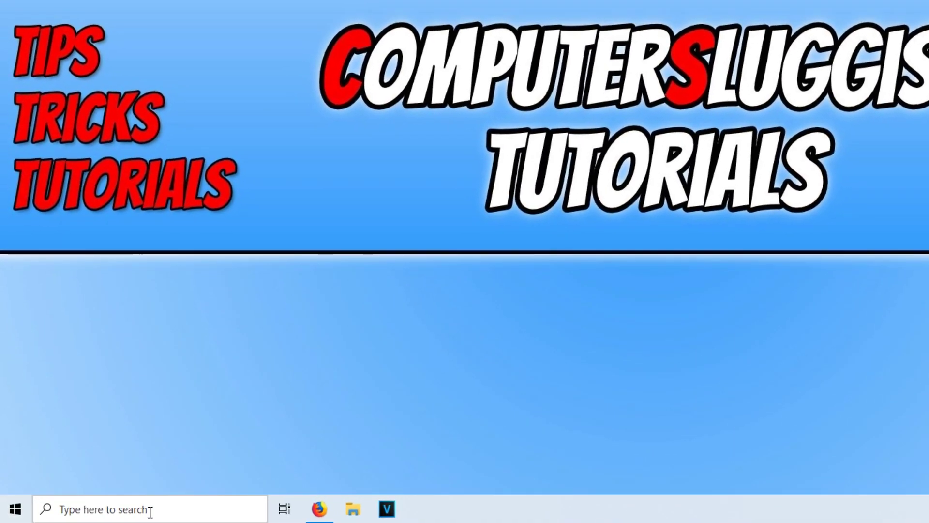
left_click(150, 510)
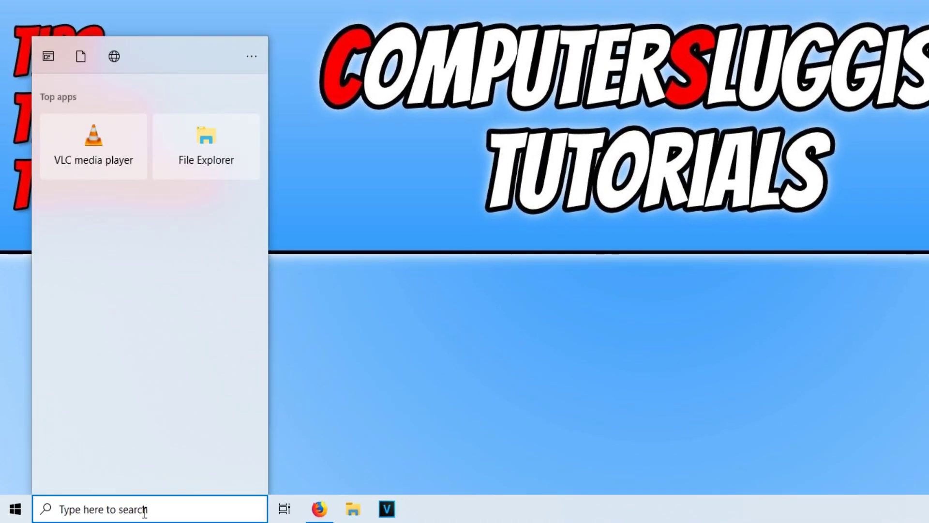
type("java")
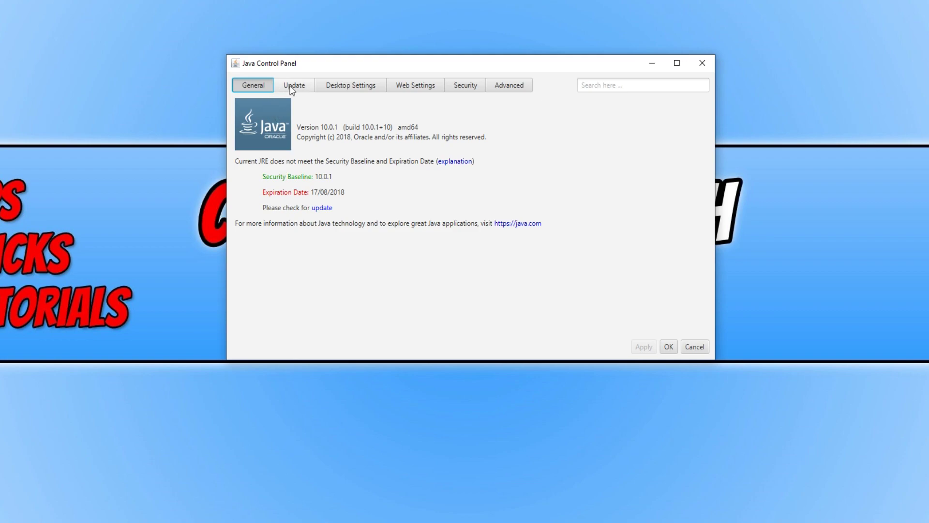
Step: Show the Java Control Panel's Update tab, where automatic update checks are enabled
left_click(303, 87)
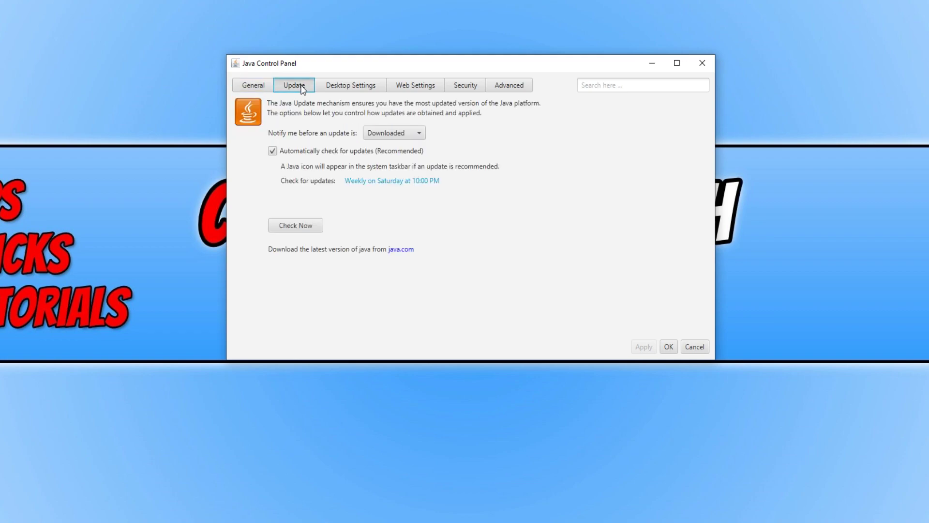
Step: Run a manual update check, now logged as last run 14:45 on 25/08/2019
left_click(303, 228)
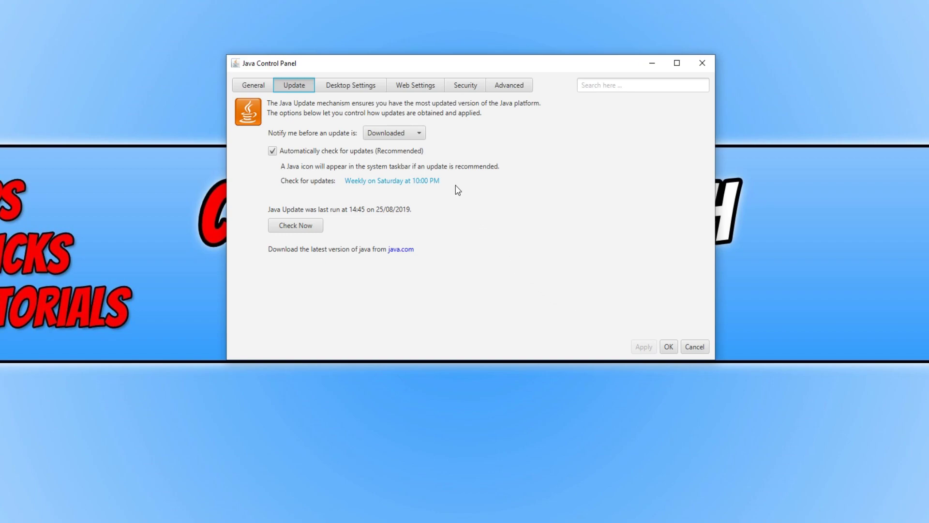
Step: View the Security tab, then the Advanced tab's debugging options with tracing off
left_click(469, 90)
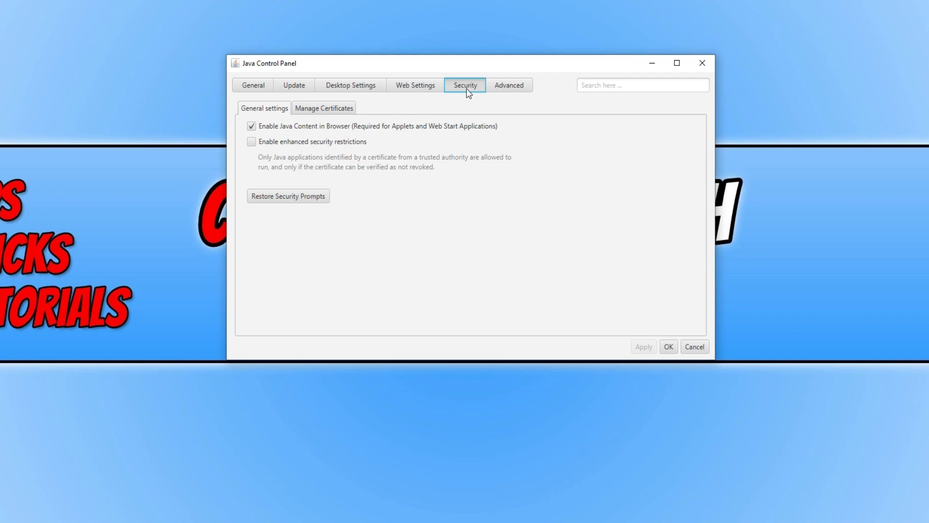
left_click(515, 84)
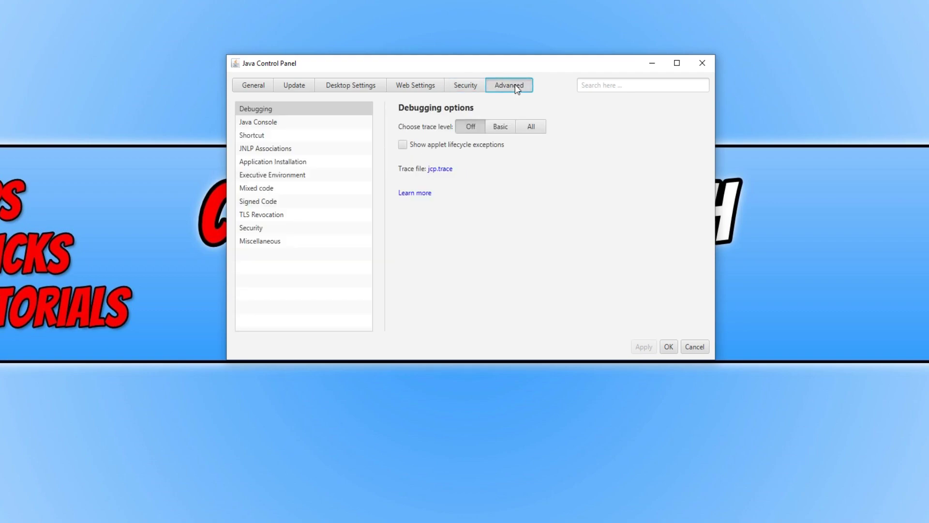